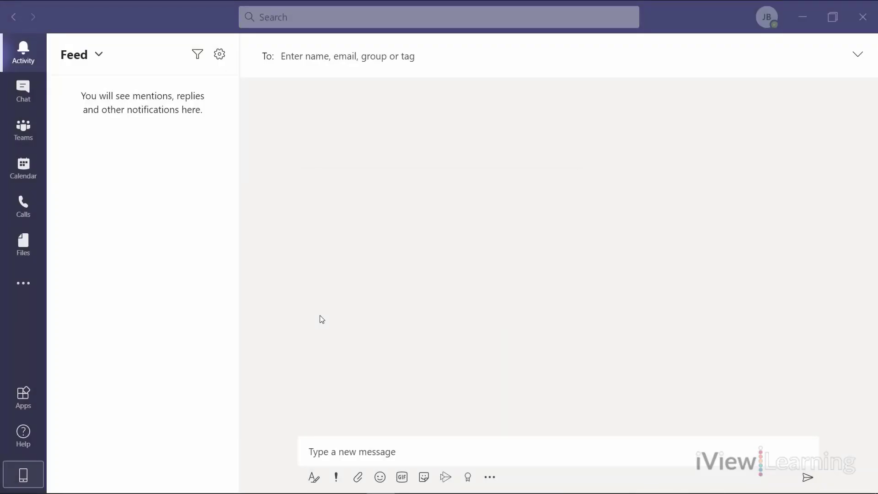
Step: Start a new meeting from the Calendar, leaving the time zone at UTC+00:00 Dublin/London
{"action": "left_click", "coordinate": [31, 175]}
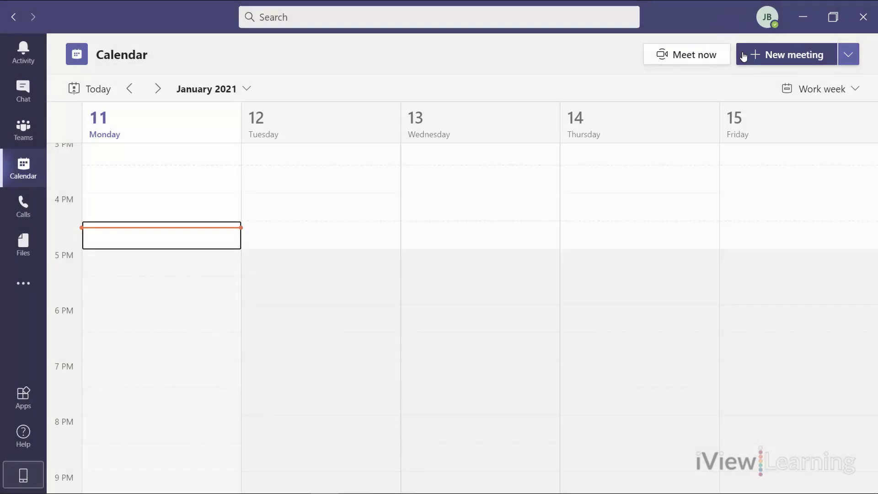
{"action": "left_click", "coordinate": [742, 56]}
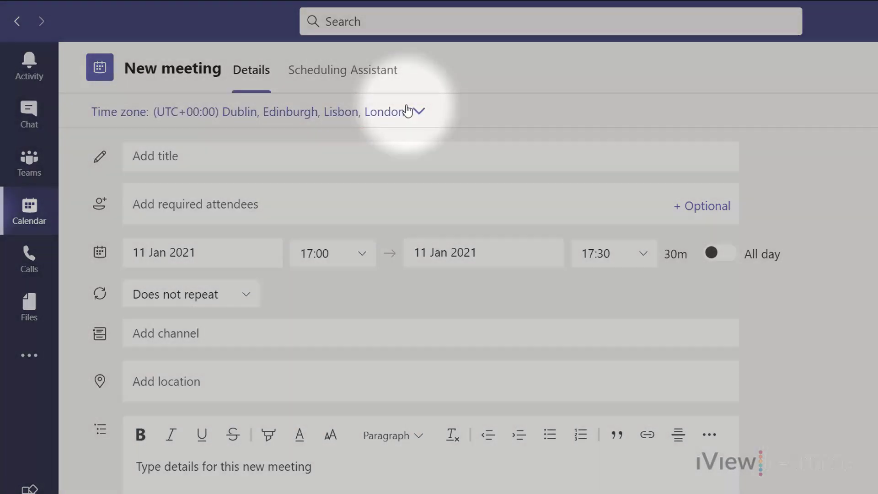
{"action": "left_click", "coordinate": [408, 111]}
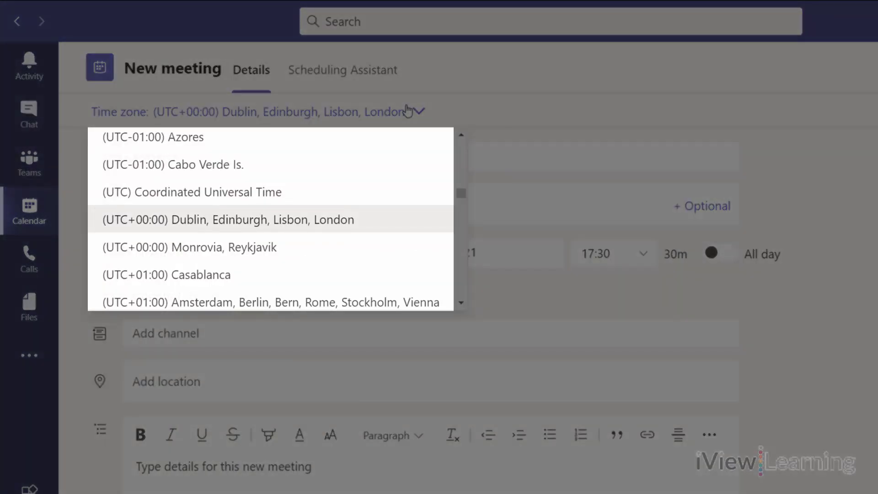
{"action": "left_click", "coordinate": [408, 111]}
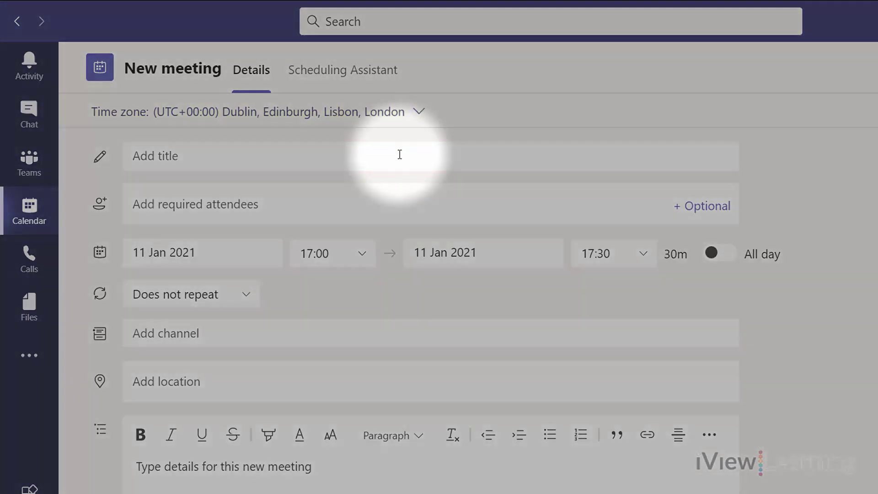
Step: Title the meeting 'Sales meeting' and add Chris as a required attendee
{"action": "left_click", "coordinate": [399, 155]}
{"action": "type", "text": "Sales meeting"}
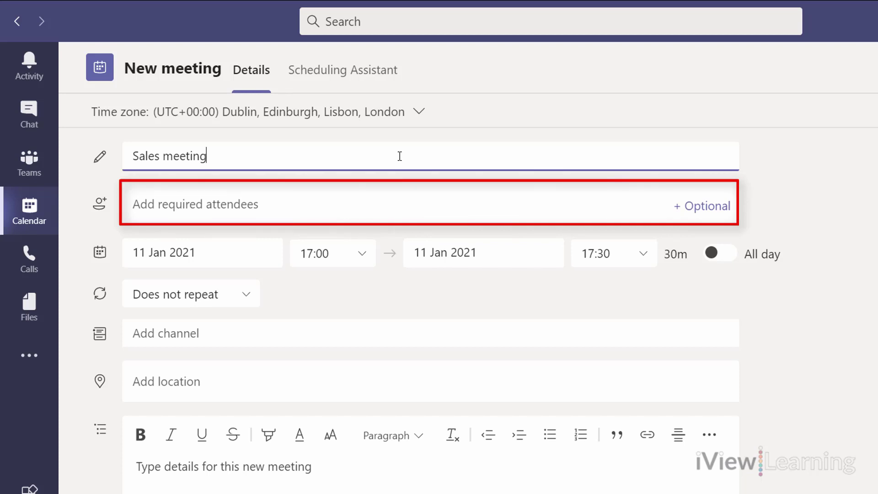
{"action": "left_click", "coordinate": [354, 210]}
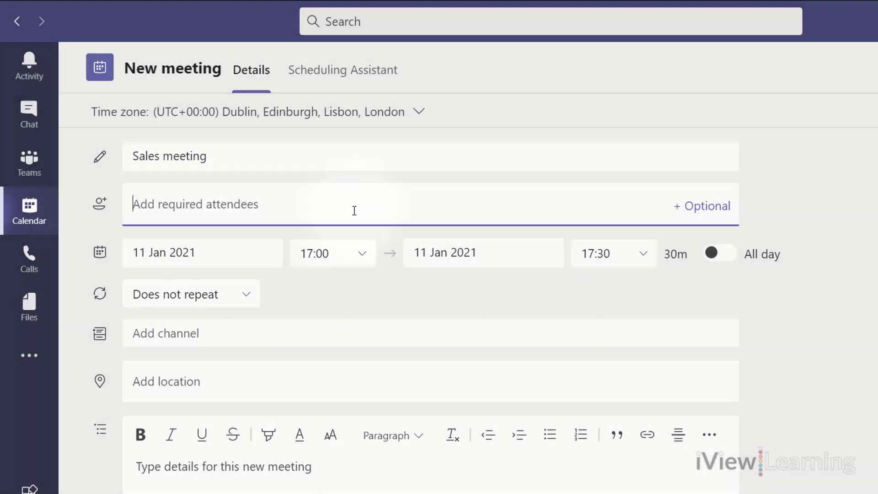
{"action": "type", "text": "c"}
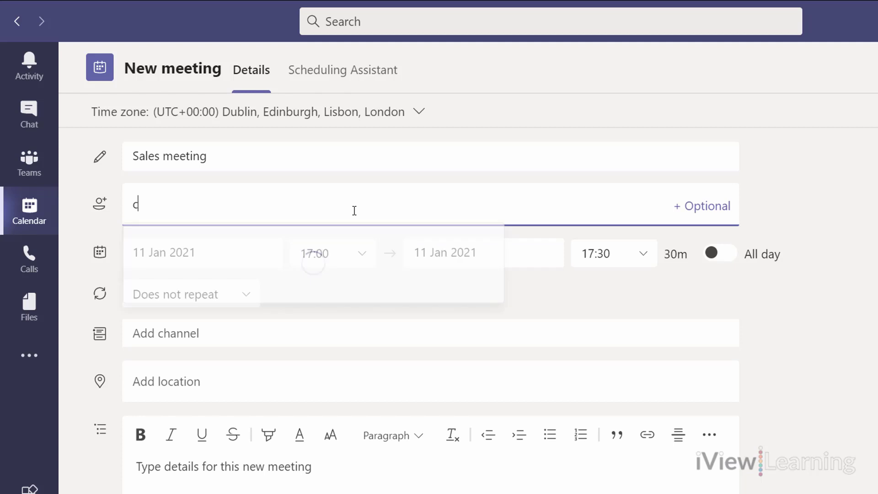
{"action": "type", "text": "heris"}
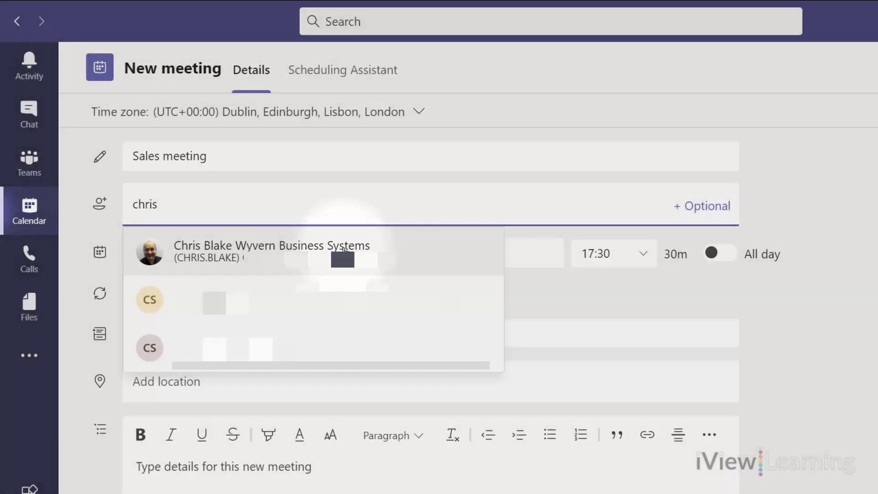
{"action": "left_click", "coordinate": [344, 253]}
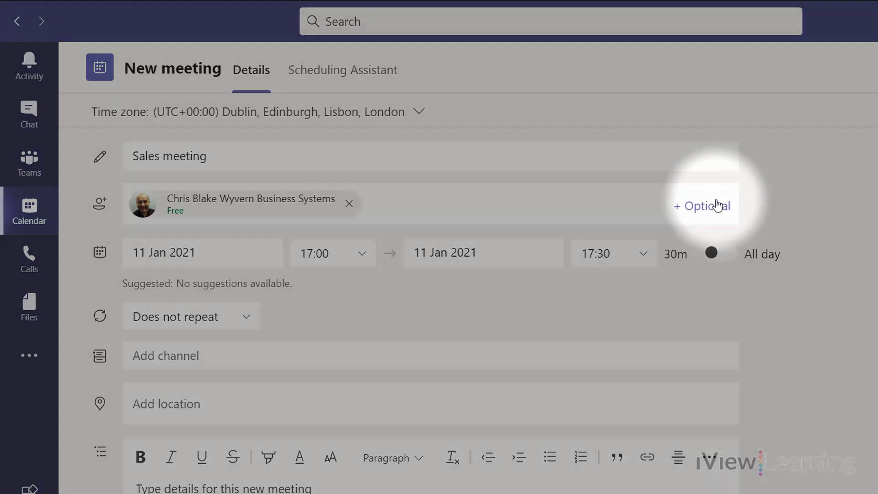
Step: Show the optional attendees field and set the start to 12 Jan 2021, 09:30
{"action": "left_click", "coordinate": [717, 205]}
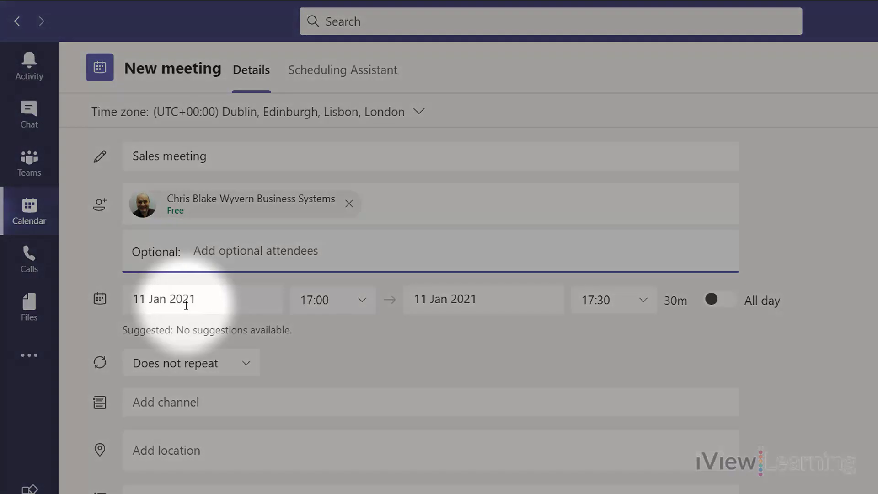
{"action": "left_click", "coordinate": [186, 301]}
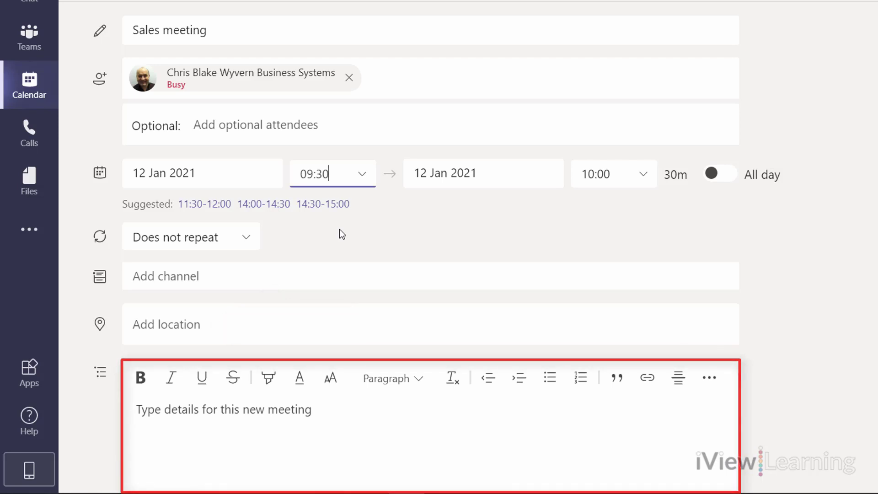
Step: Enter the details 'Please have the latest sales figures prepared.'
{"action": "left_click", "coordinate": [244, 420]}
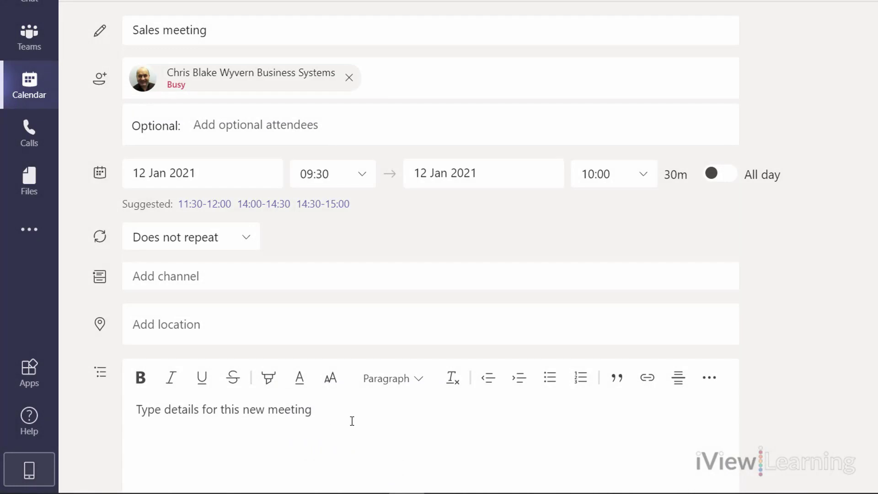
{"action": "type", "text": "Please have the latest sales figures prepared."}
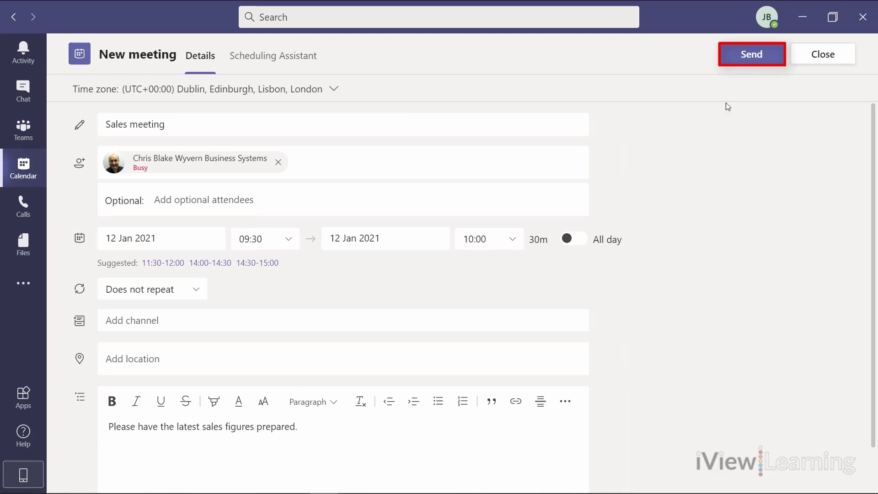
Step: Send the Sales meeting invitation for 12 January, 09:30–10:00
{"action": "left_click", "coordinate": [751, 57]}
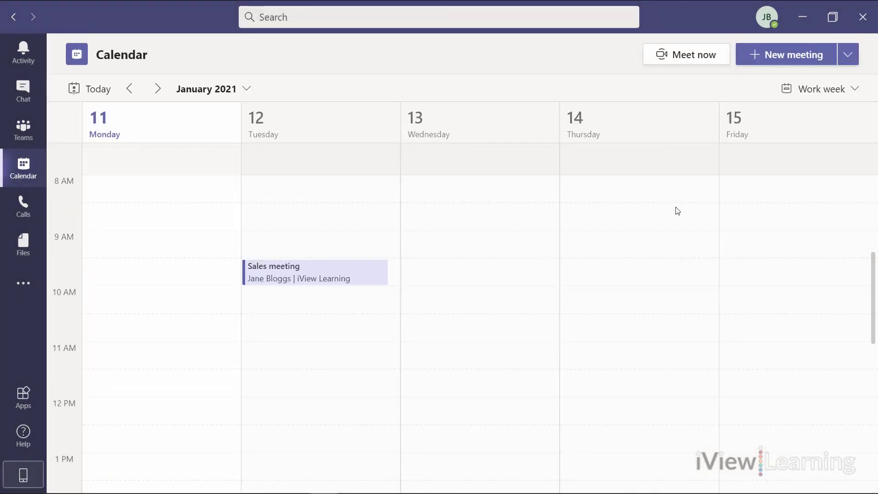